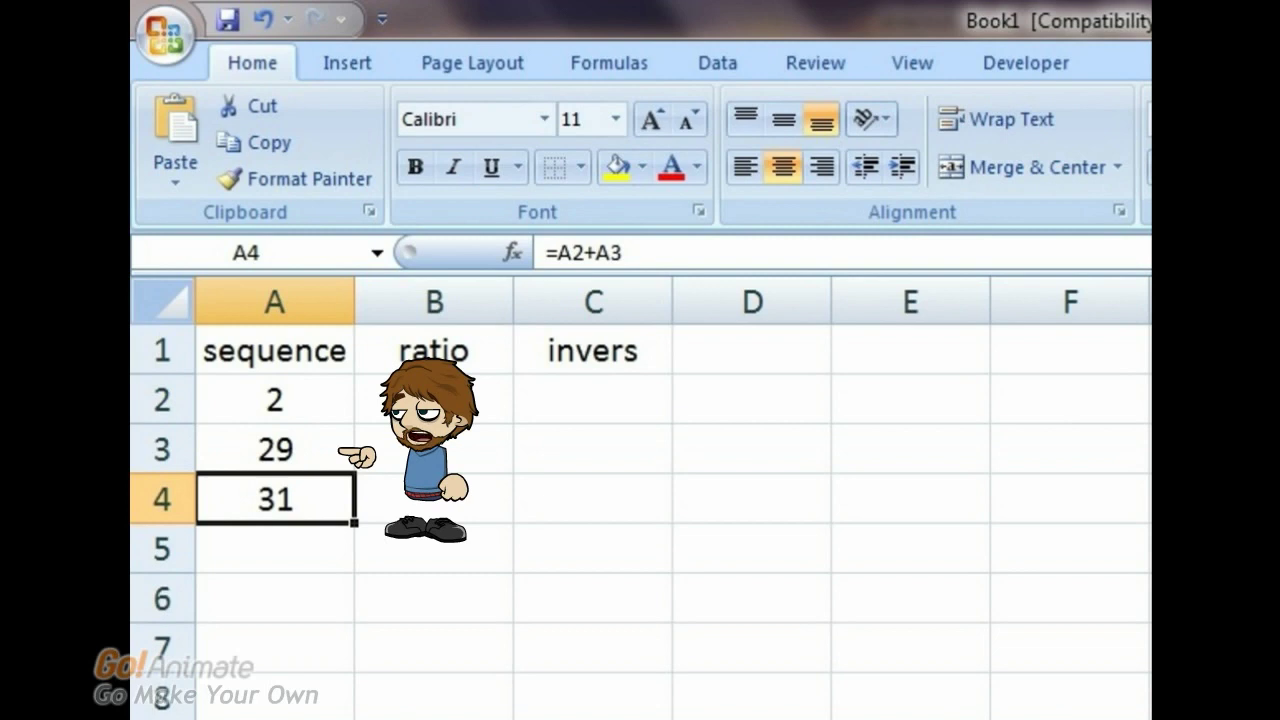
Inspect the A4 sum formula (2+29=31) under sequence and confirm it unchanged
key(F2)
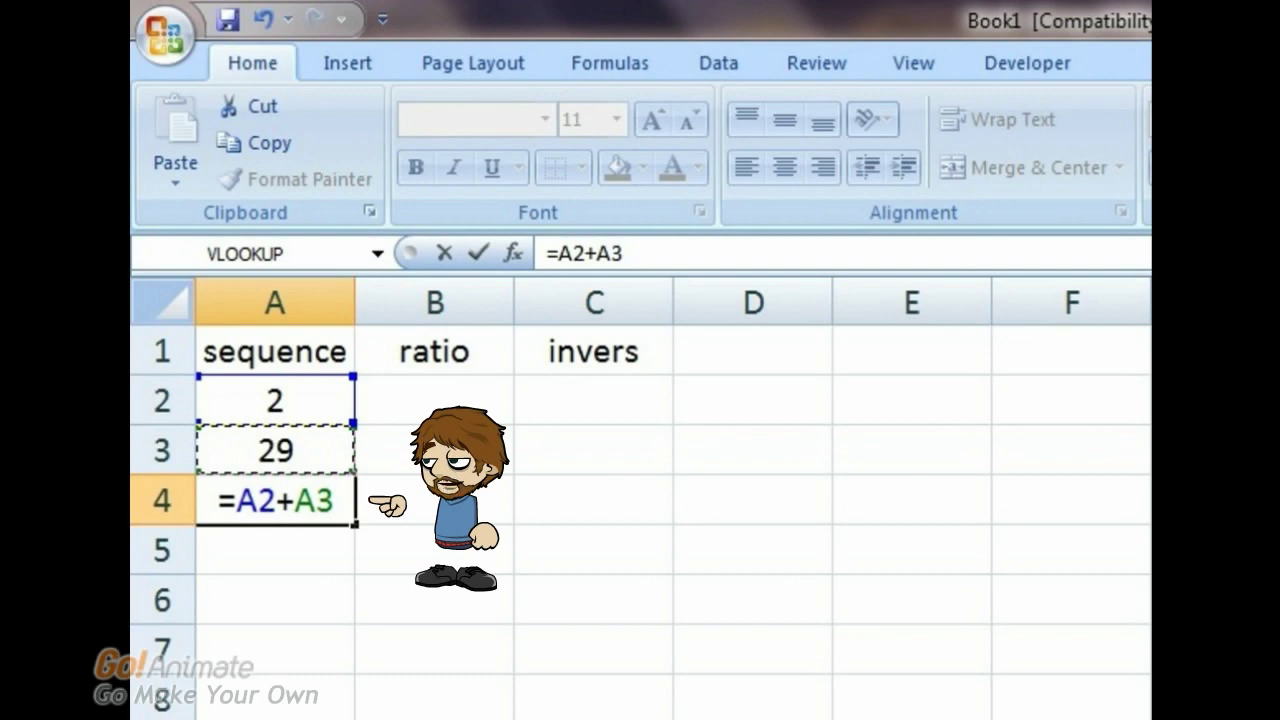
key(ctrl+Return)
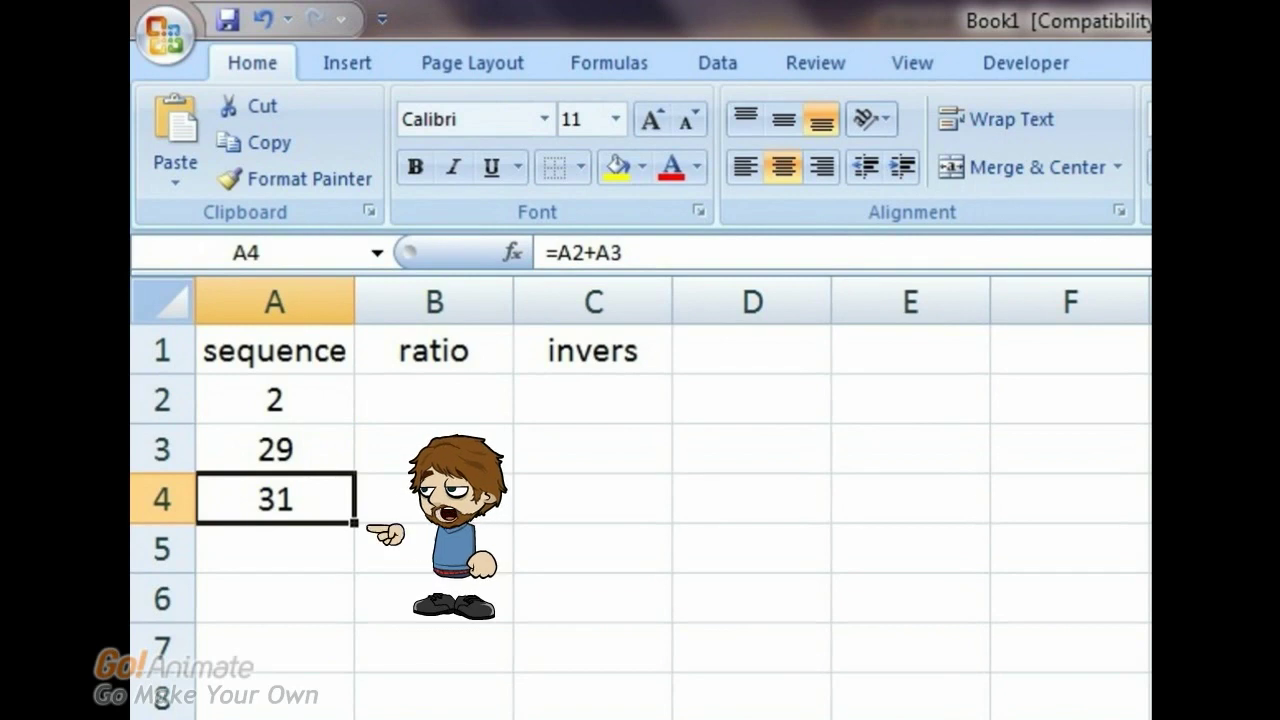